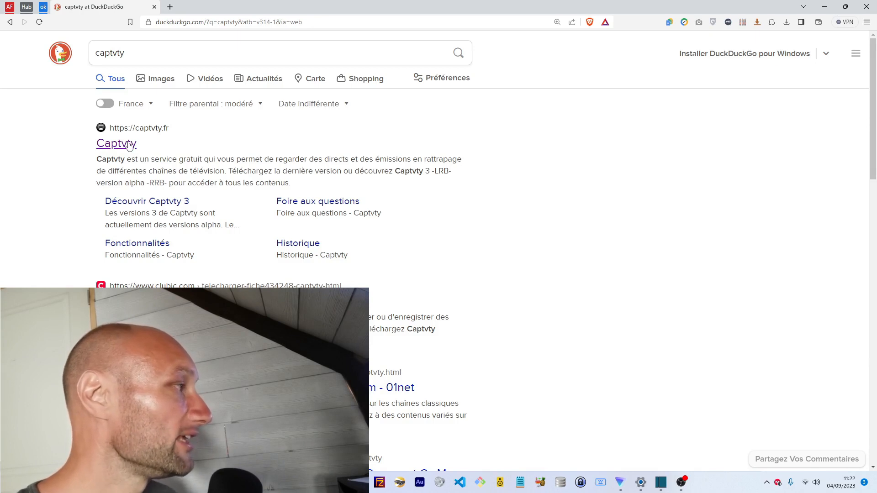
Open the official Captvty website from the search results and request the ZIP archive download, cancelling the save
{"action": "left_click", "coordinate": [128, 146]}
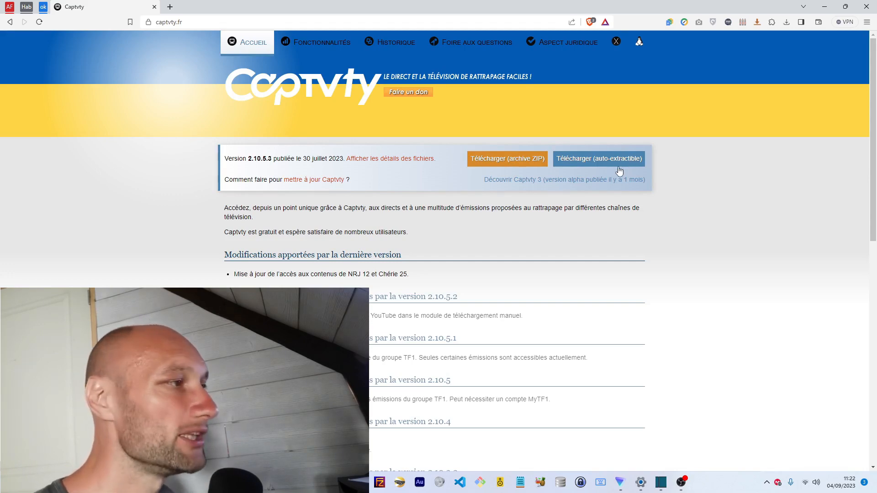
{"action": "left_click", "coordinate": [497, 164]}
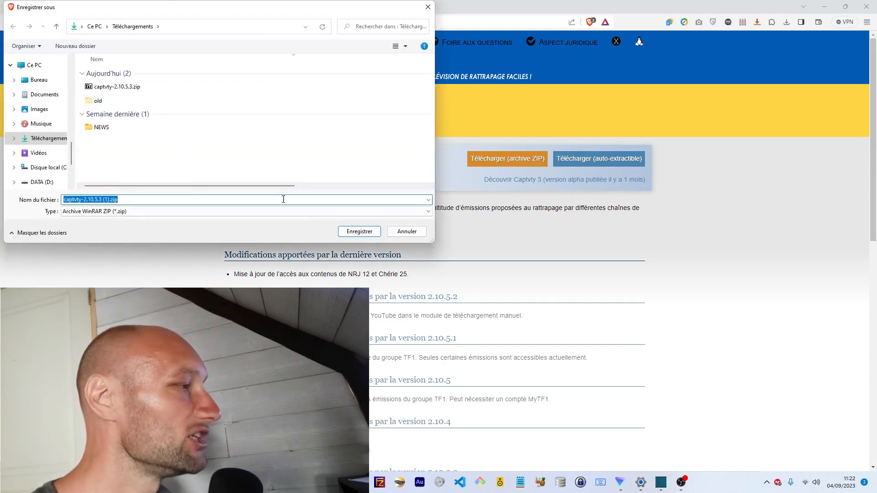
{"action": "left_click", "coordinate": [407, 233]}
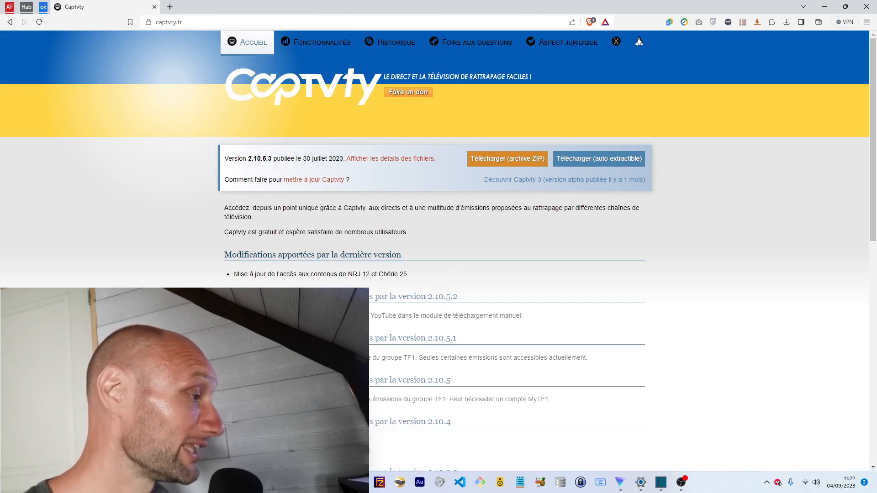
Extract captvty-2.10.5.3.zip from the Téléchargements folder into D:\Dowloads\captvty-2.10.5.3, showing the extracted files when done
{"action": "left_click", "coordinate": [339, 482]}
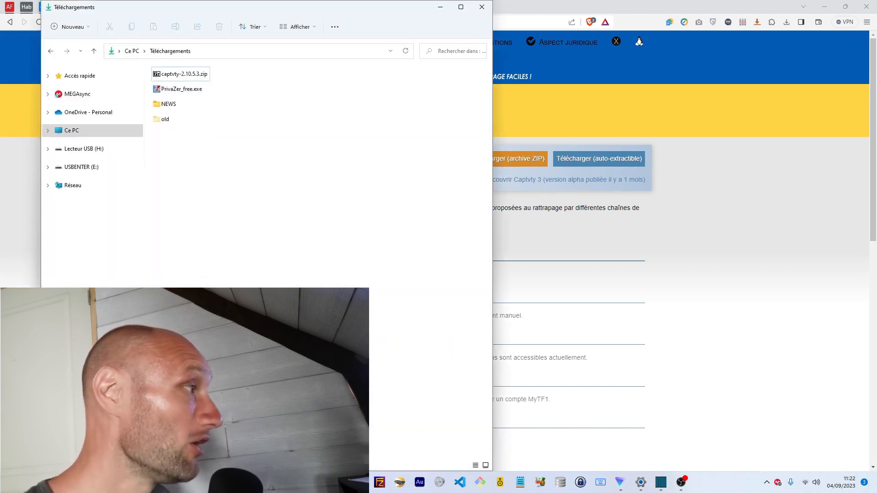
{"action": "right_click", "coordinate": [198, 75]}
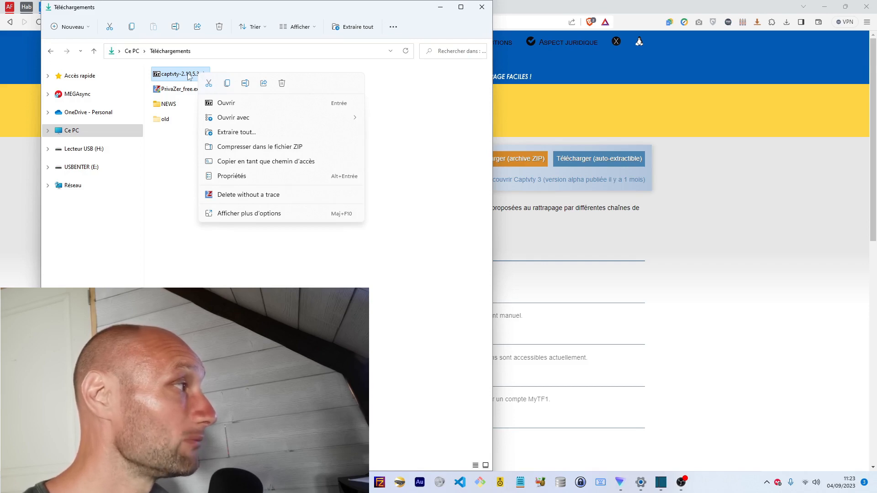
{"action": "left_click", "coordinate": [224, 214]}
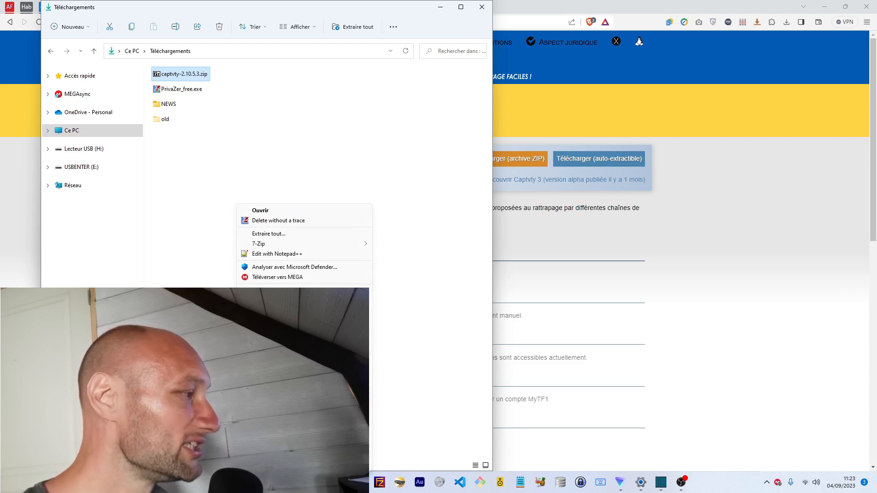
{"action": "mouse_move", "coordinate": [275, 246]}
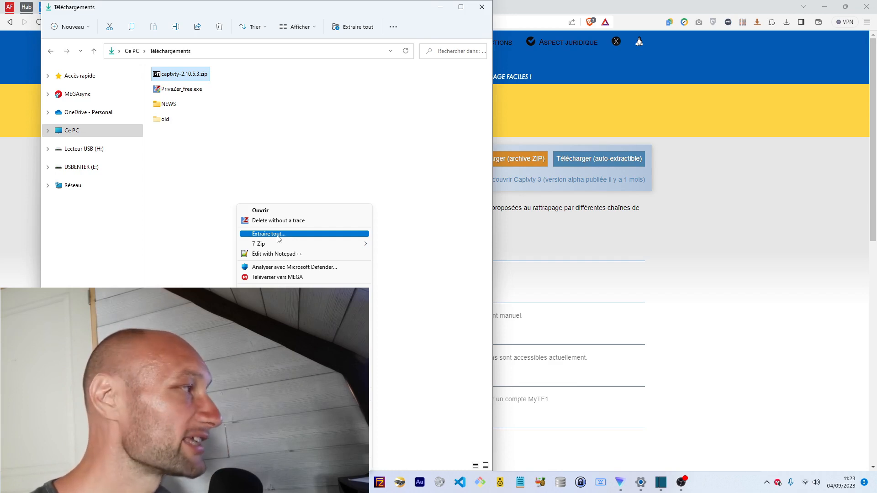
{"action": "left_click", "coordinate": [279, 234]}
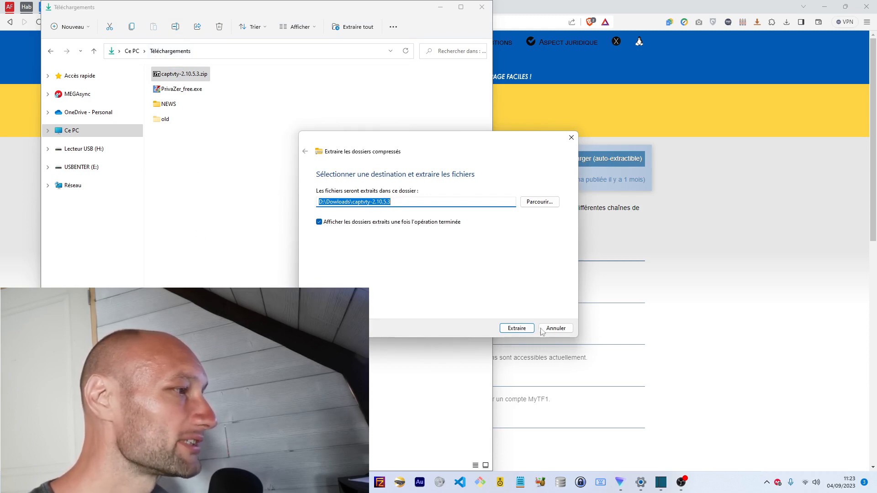
{"action": "left_click", "coordinate": [517, 328]}
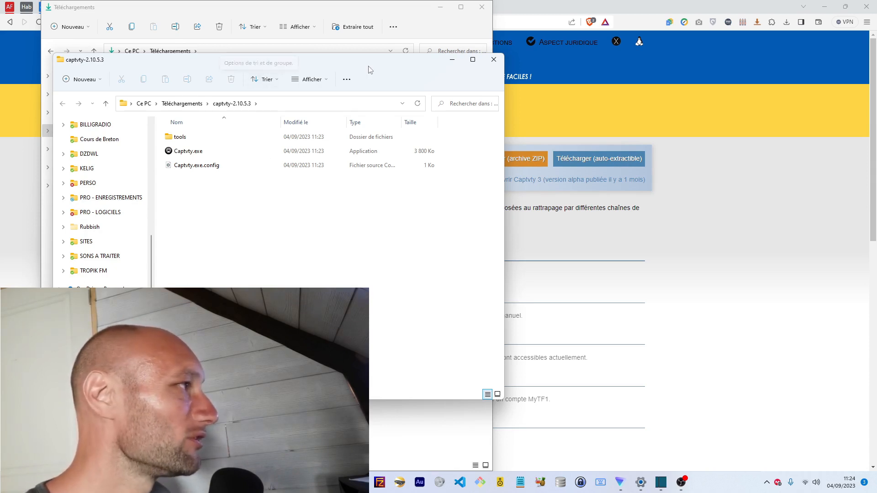
Reposition the extracted folder's window, launch Captvty.exe from it and authorise the program to run
{"action": "left_click_drag", "start_coordinate": [368, 64], "coordinate": [399, 111]}
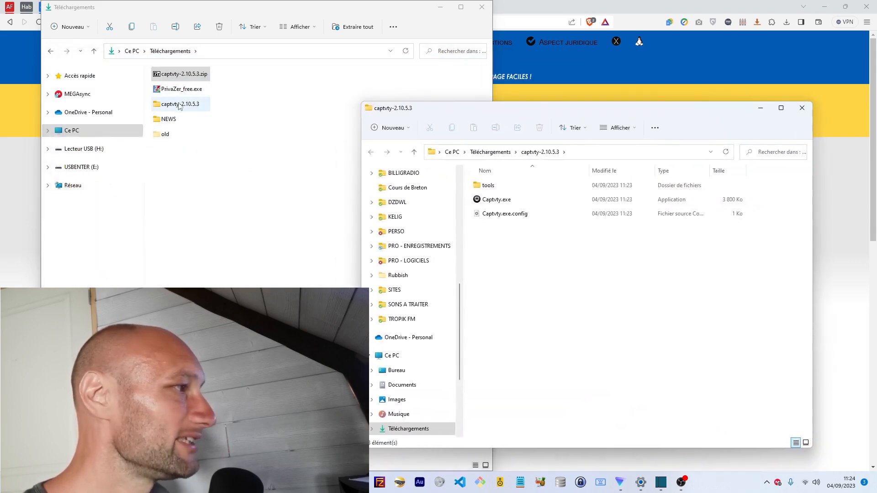
{"action": "left_click_drag", "start_coordinate": [503, 111], "coordinate": [272, 72]}
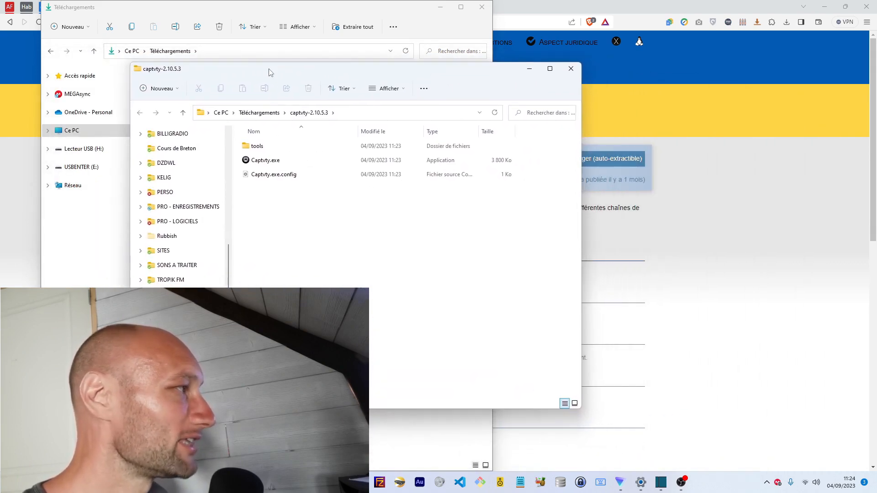
{"action": "double_click", "coordinate": [267, 161]}
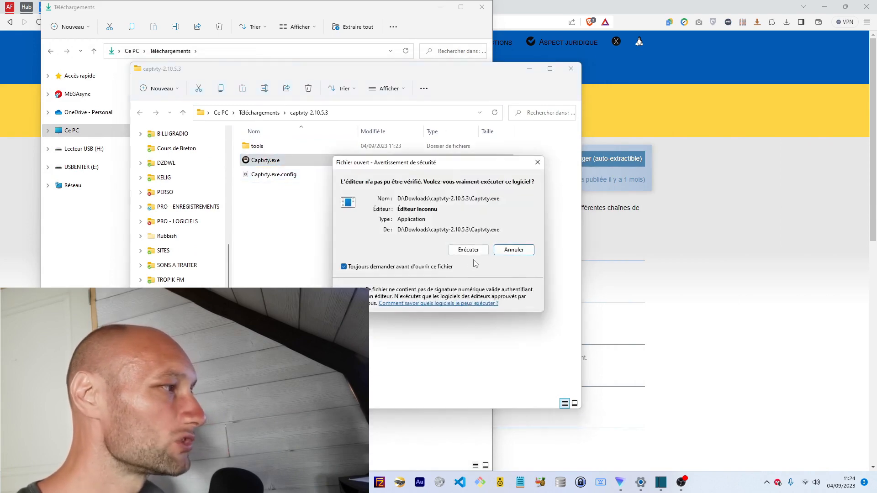
{"action": "left_click", "coordinate": [466, 304]}
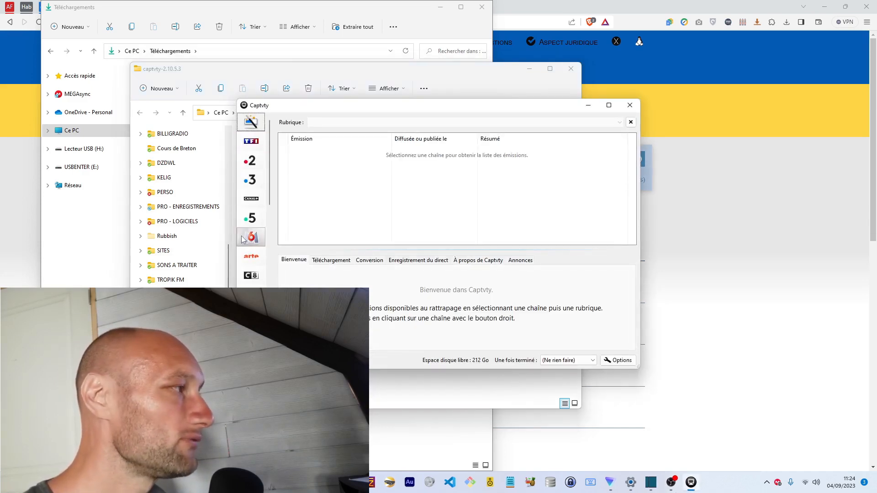
Load the TF1 replay programmes and sort them by broadcast date, oldest first
{"action": "left_click", "coordinate": [258, 176]}
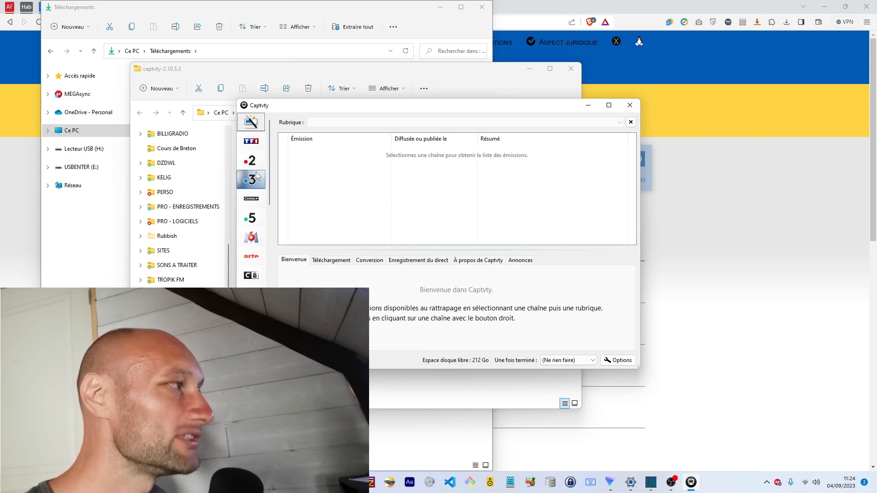
{"action": "left_click", "coordinate": [257, 146]}
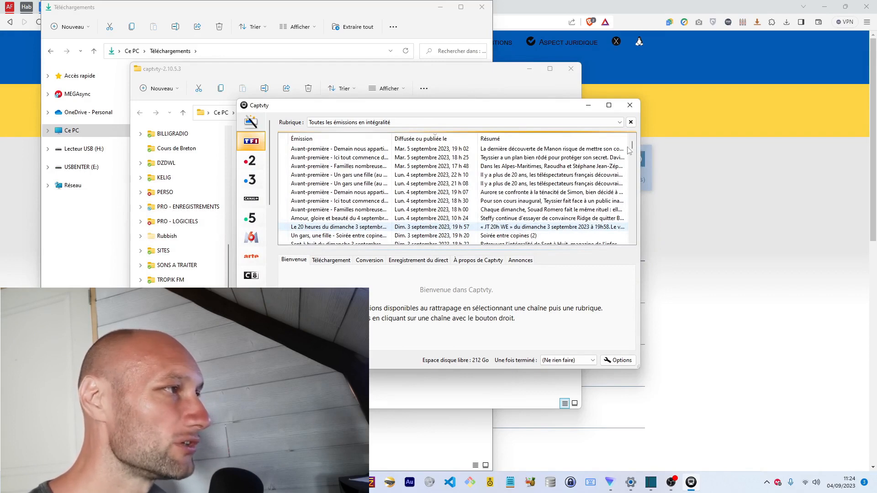
{"action": "left_click", "coordinate": [417, 137]}
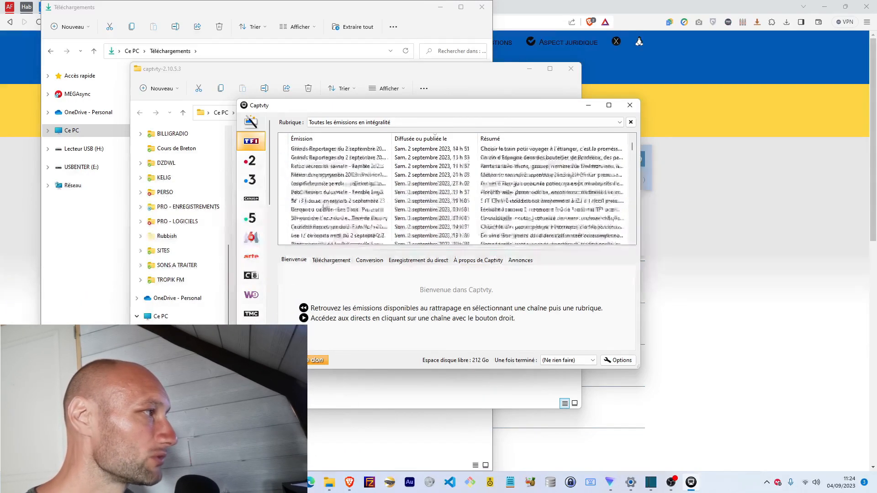
{"action": "left_click", "coordinate": [446, 141]}
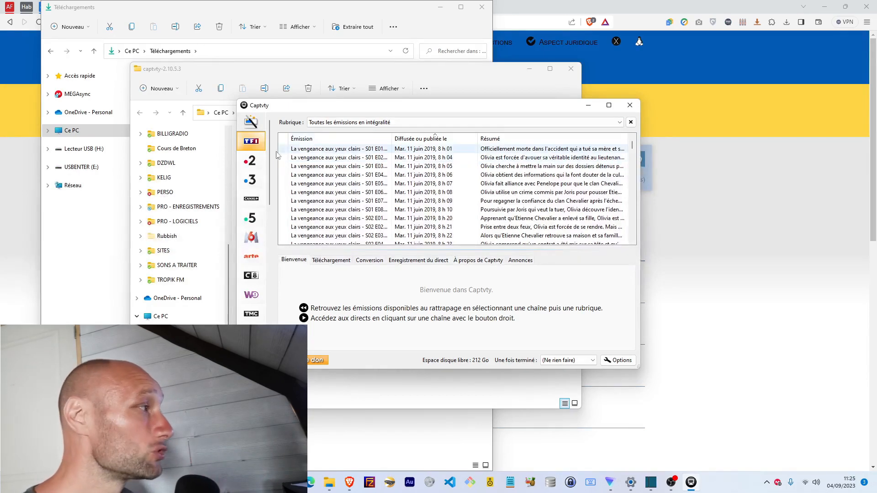
Sort the TF1 programmes alphabetically by title and show the details of "30 ans d'émissions cultes - La saga des Jeux TV - Partie 1"
{"action": "left_click", "coordinate": [322, 138]}
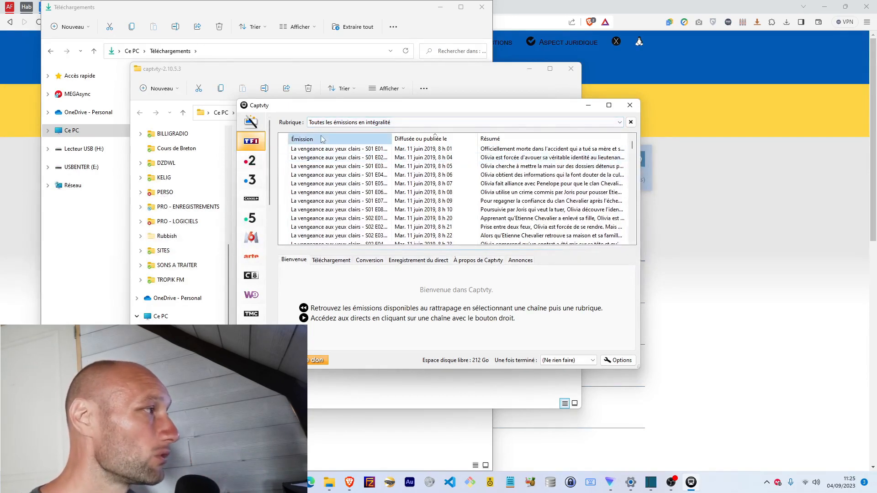
{"action": "left_click", "coordinate": [322, 140]}
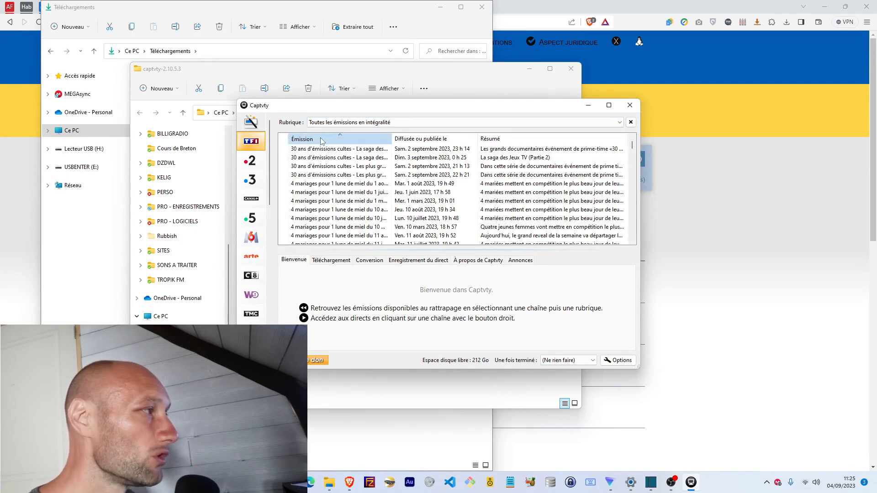
{"action": "left_click", "coordinate": [323, 140]}
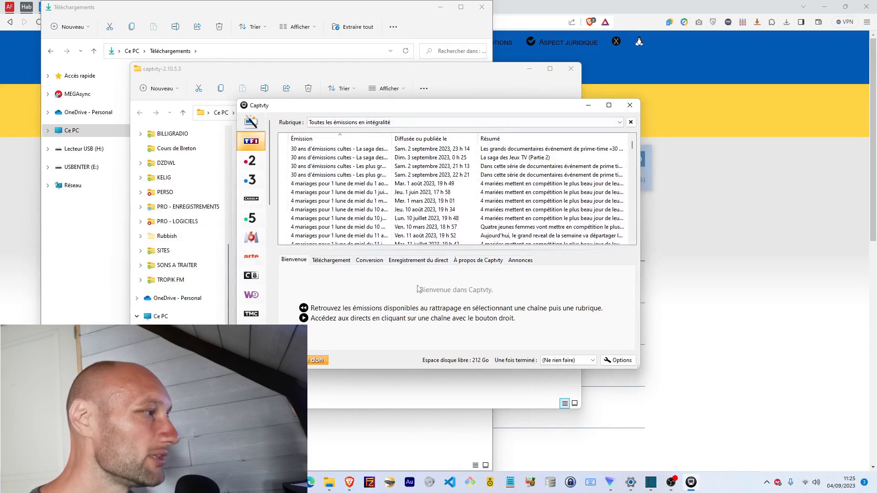
{"action": "left_click", "coordinate": [314, 152]}
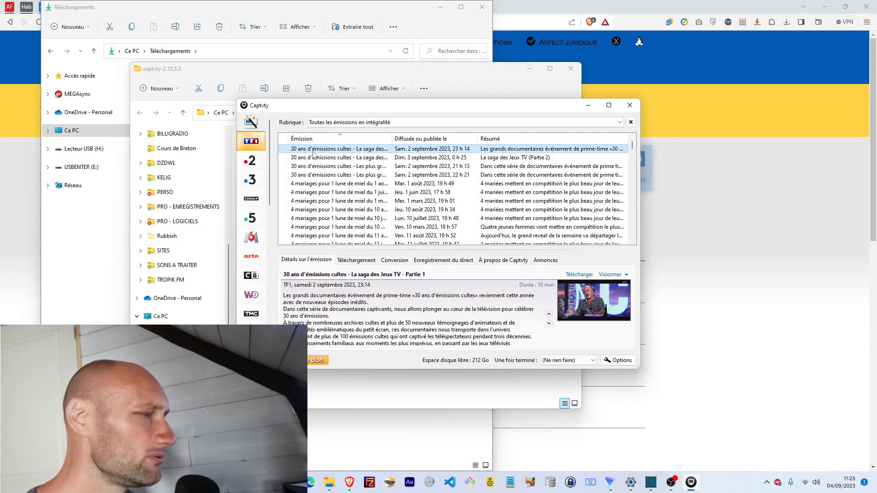
Load the France 2 programmes, switch to the France 3 catalogue and keep it sorted alphabetically by title
{"action": "left_click", "coordinate": [251, 160]}
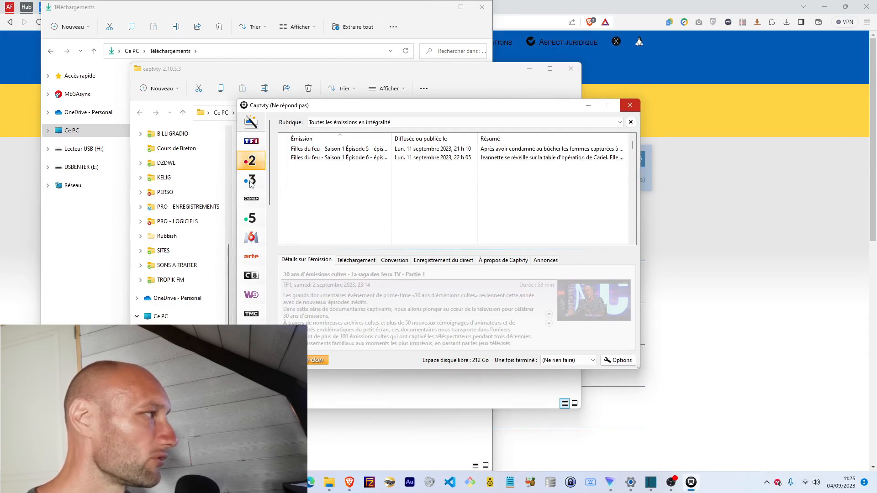
{"action": "left_click", "coordinate": [251, 181]}
{"action": "left_click", "coordinate": [343, 136]}
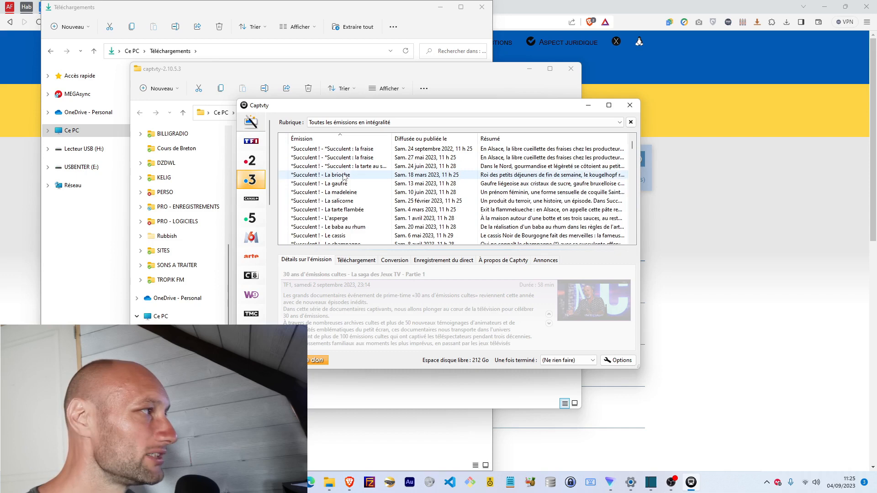
{"action": "left_click", "coordinate": [330, 139]}
{"action": "left_click", "coordinate": [330, 140]}
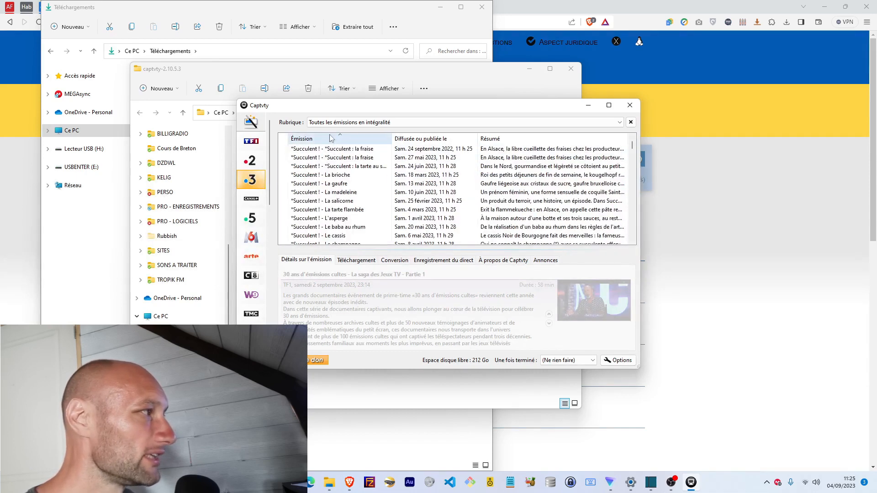
Show the details of the 27 May 2023 "Succulent : la fraise" episode and jump to programmes starting with C
{"action": "left_click", "coordinate": [326, 157]}
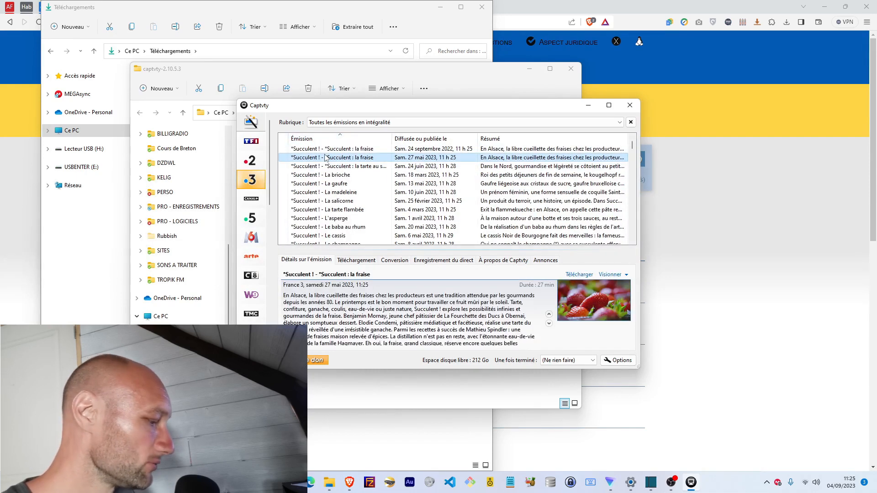
{"action": "key", "text": "c"}
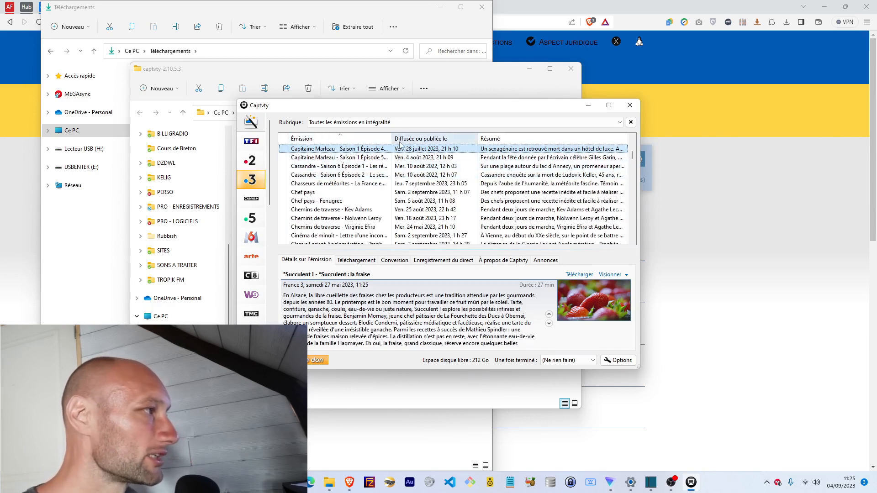
{"action": "scroll", "coordinate": [406, 162], "scroll_direction": "up", "scroll_amount": 2}
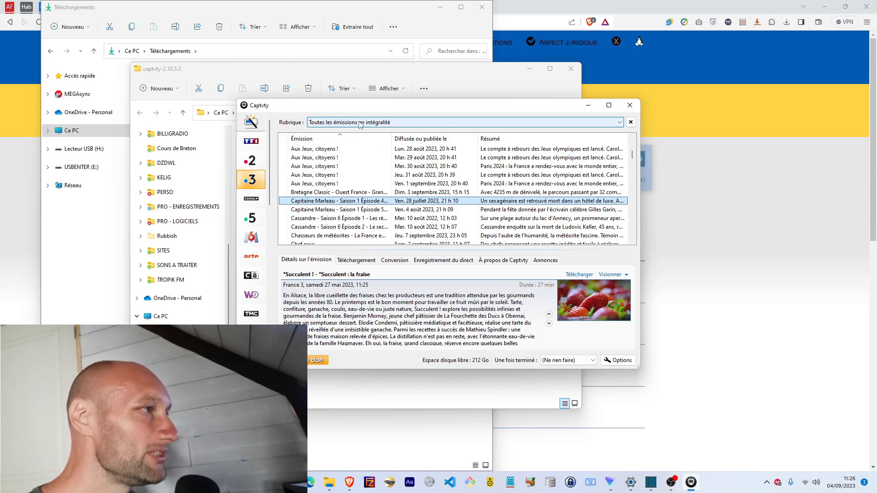
Filter the France 3 programmes to "Les émissions régionales : Bretagne" and browse down to the Koumoul episodes
{"action": "left_click", "coordinate": [622, 123]}
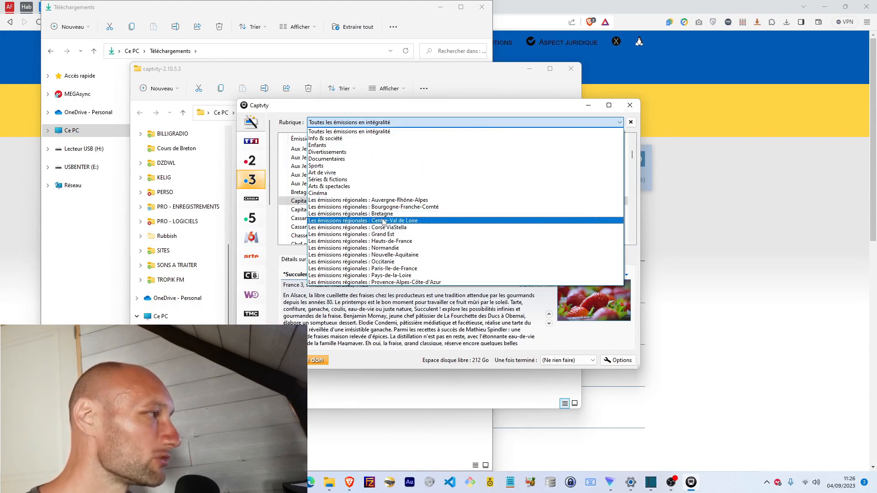
{"action": "left_click", "coordinate": [369, 214]}
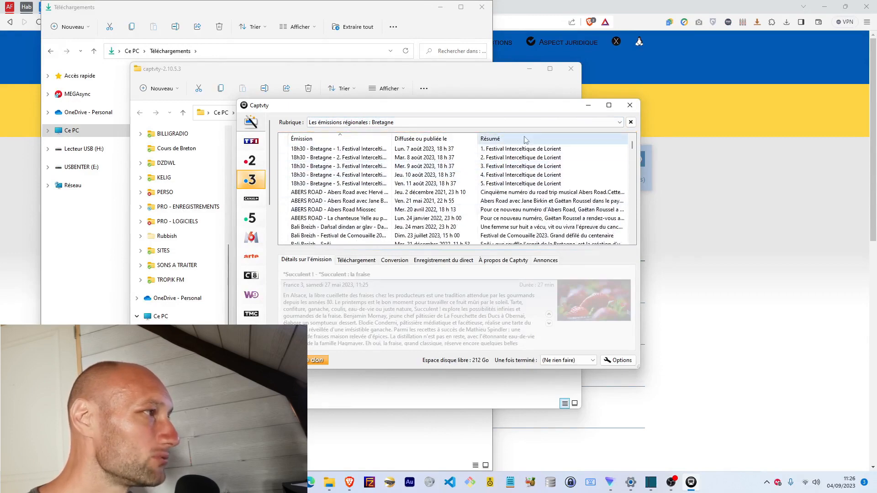
{"action": "scroll", "coordinate": [336, 165], "scroll_direction": "down", "scroll_amount": 5}
{"action": "scroll", "coordinate": [336, 165], "scroll_direction": "down", "scroll_amount": 10}
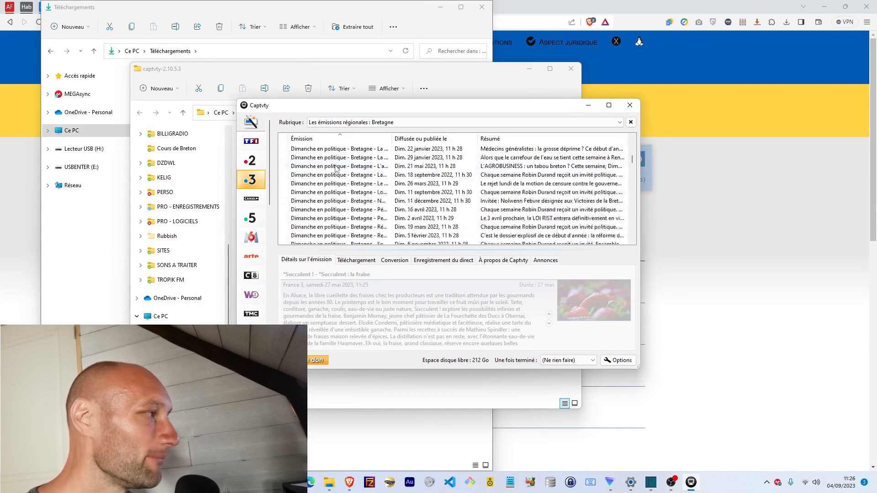
{"action": "scroll", "coordinate": [336, 169], "scroll_direction": "down", "scroll_amount": 10}
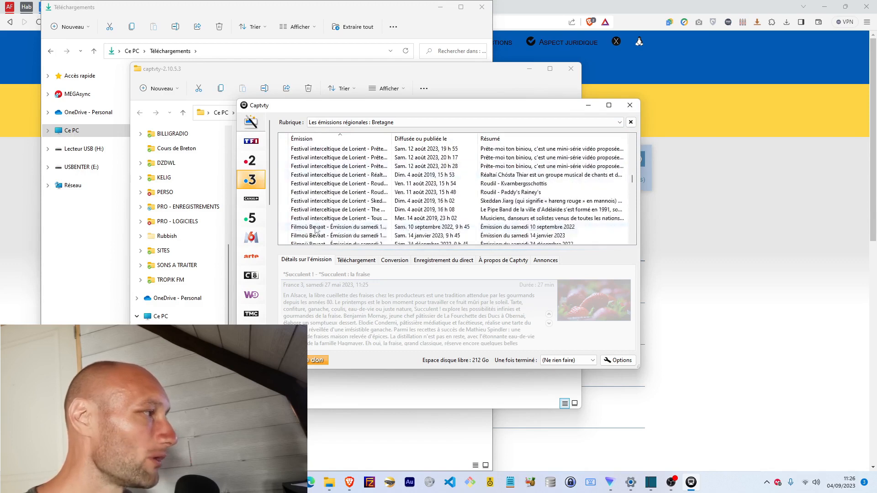
{"action": "scroll", "coordinate": [317, 223], "scroll_direction": "down", "scroll_amount": 8}
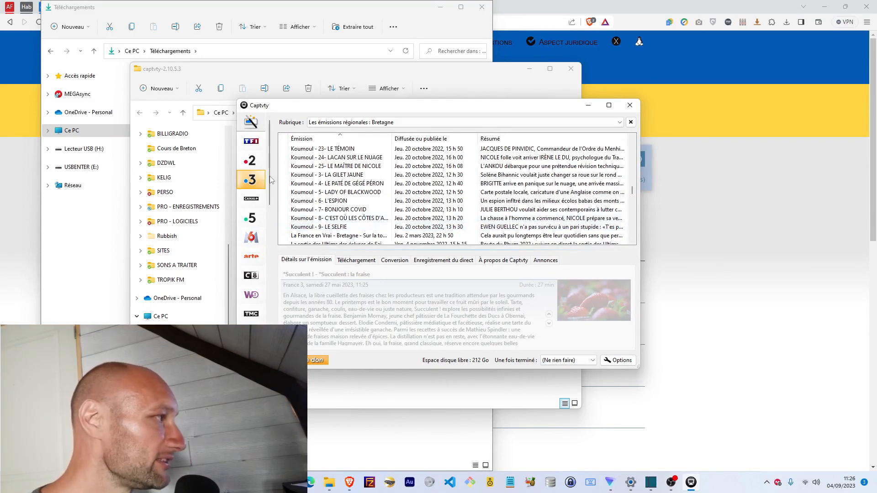
Look through the available channels and show the details of the episode "Koumoul - 23- LE TÉMOIN"
{"action": "scroll", "coordinate": [271, 180], "scroll_direction": "down", "scroll_amount": 5}
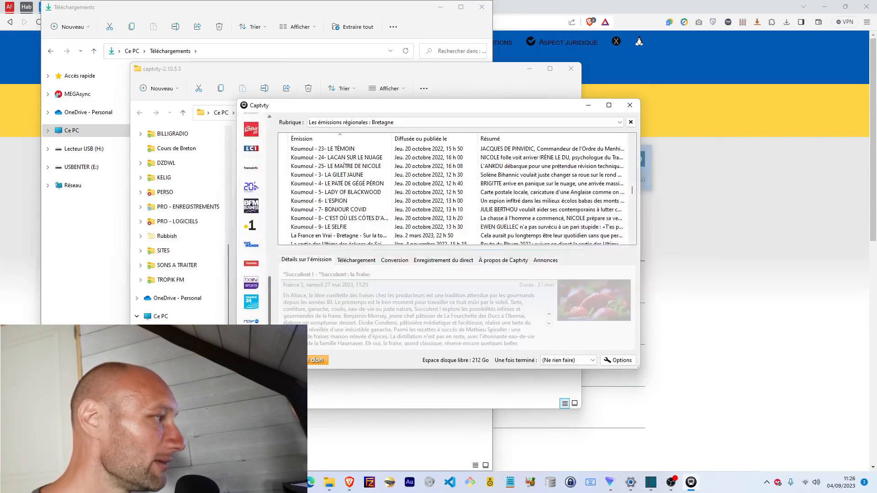
{"action": "scroll", "coordinate": [271, 179], "scroll_direction": "up", "scroll_amount": 5}
{"action": "left_click", "coordinate": [314, 262]}
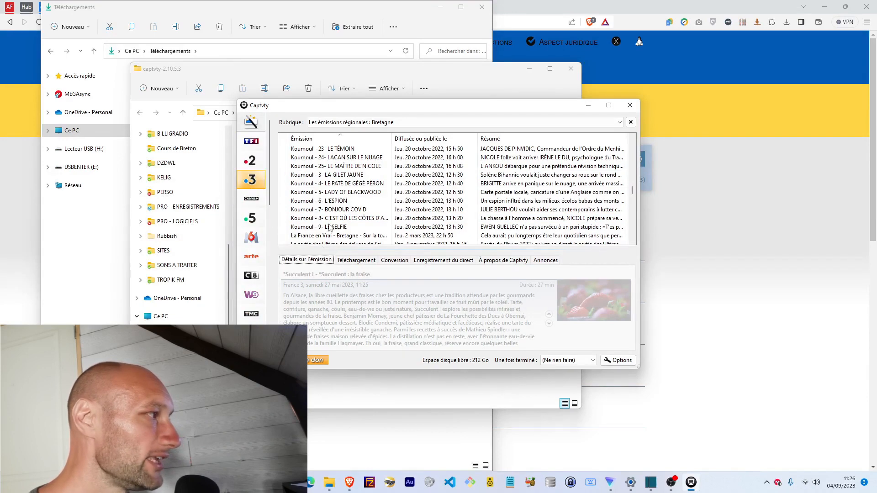
{"action": "left_click", "coordinate": [338, 150]}
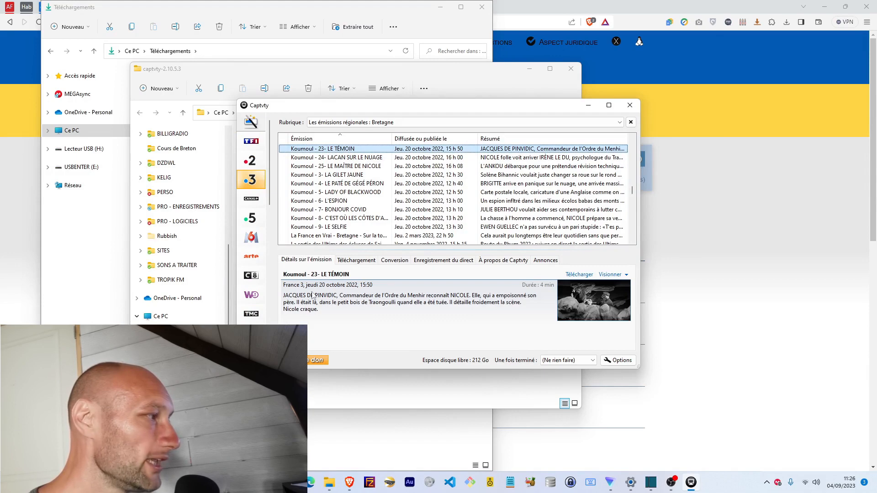
Look through the download, conversion, live recording, about and announcements sections, and return to the episode details
{"action": "left_click", "coordinate": [357, 260]}
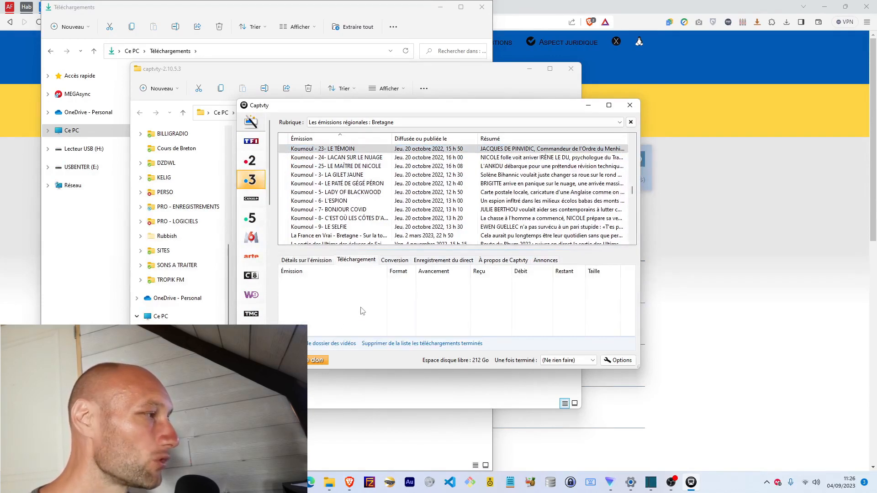
{"action": "left_click", "coordinate": [396, 261]}
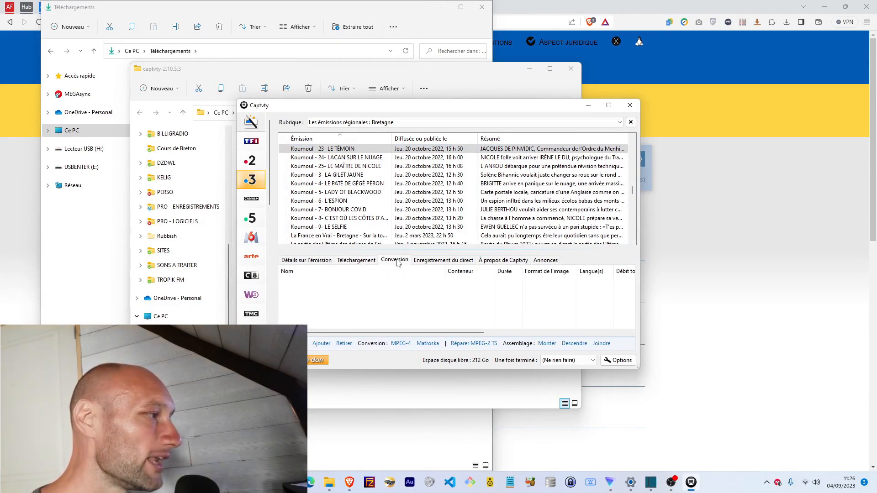
{"action": "left_click", "coordinate": [457, 262]}
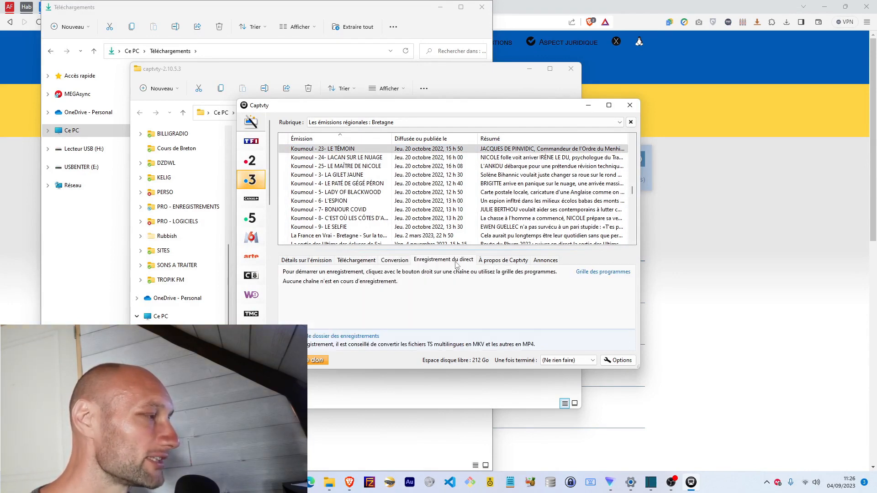
{"action": "left_click", "coordinate": [486, 263]}
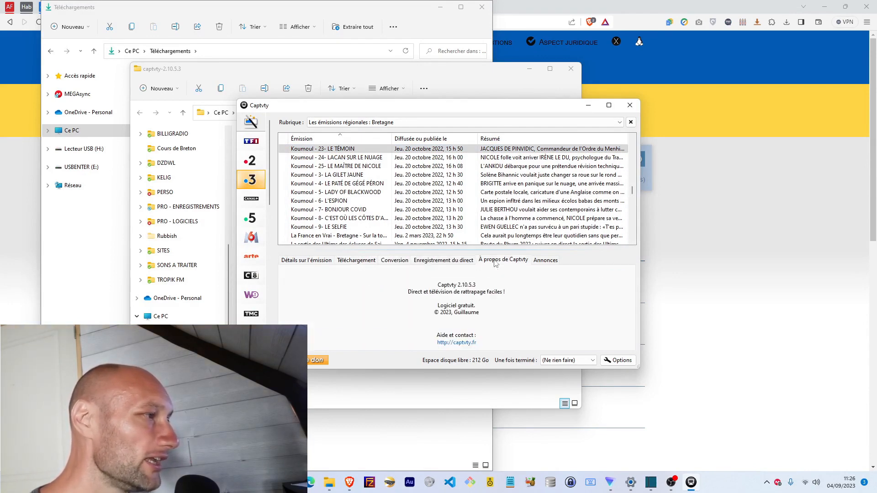
{"action": "left_click", "coordinate": [542, 264]}
{"action": "left_click", "coordinate": [301, 261]}
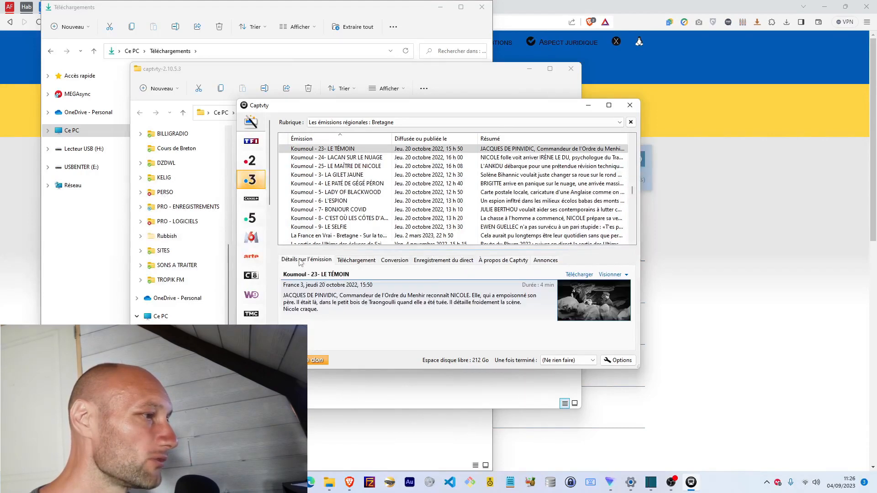
Review the default action option and keep "Proposer un choix des formats disponibles" for videos available in several formats
{"action": "left_click", "coordinate": [625, 365]}
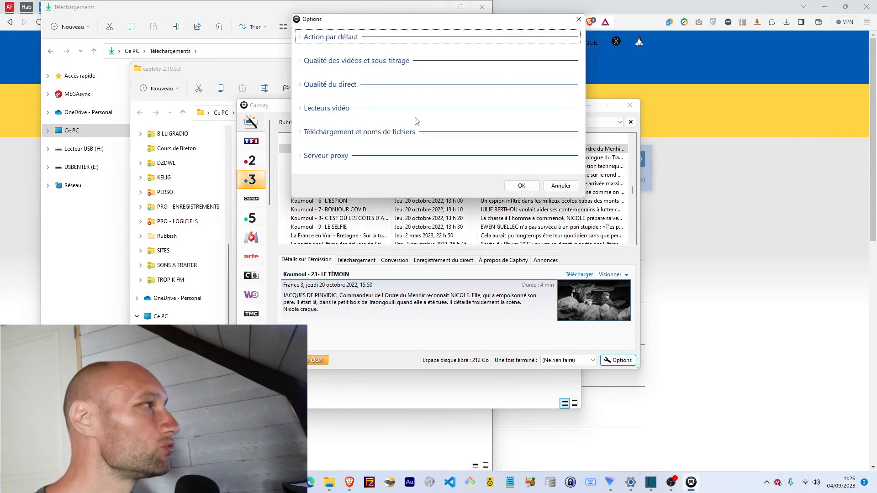
{"action": "left_click", "coordinate": [308, 40]}
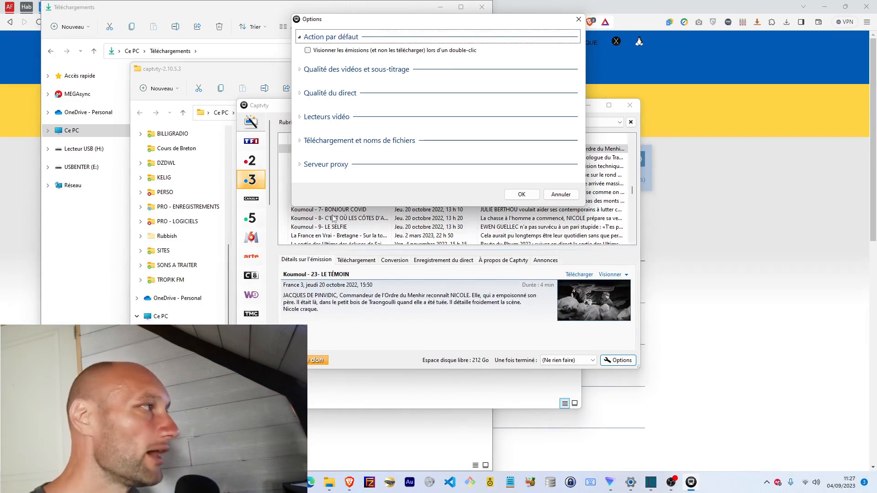
{"action": "left_click", "coordinate": [300, 37]}
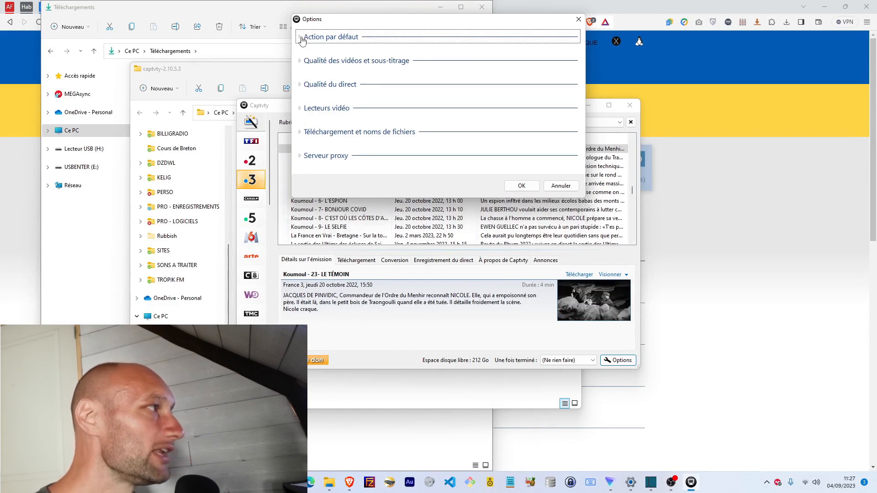
{"action": "left_click", "coordinate": [300, 64]}
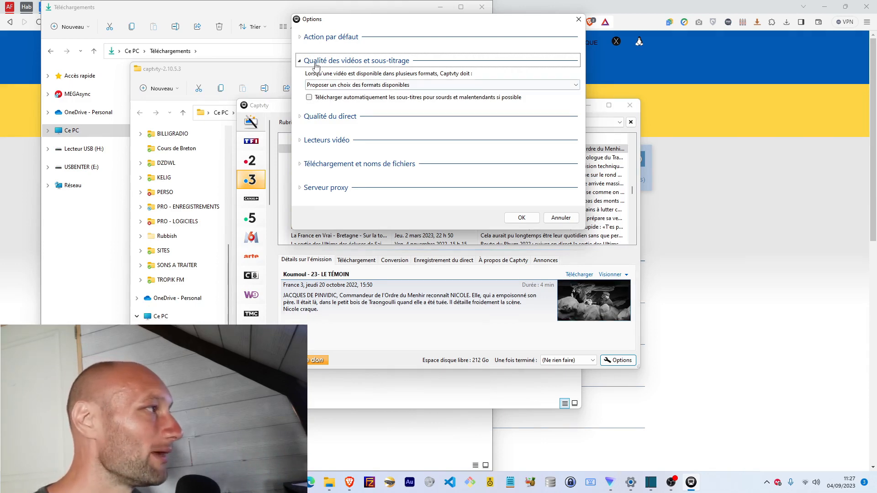
{"action": "left_click", "coordinate": [327, 86]}
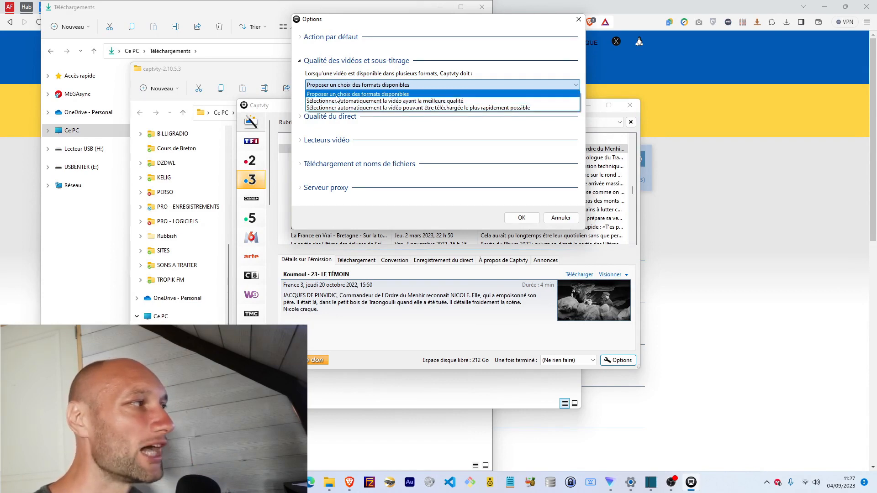
{"action": "left_click", "coordinate": [406, 95]}
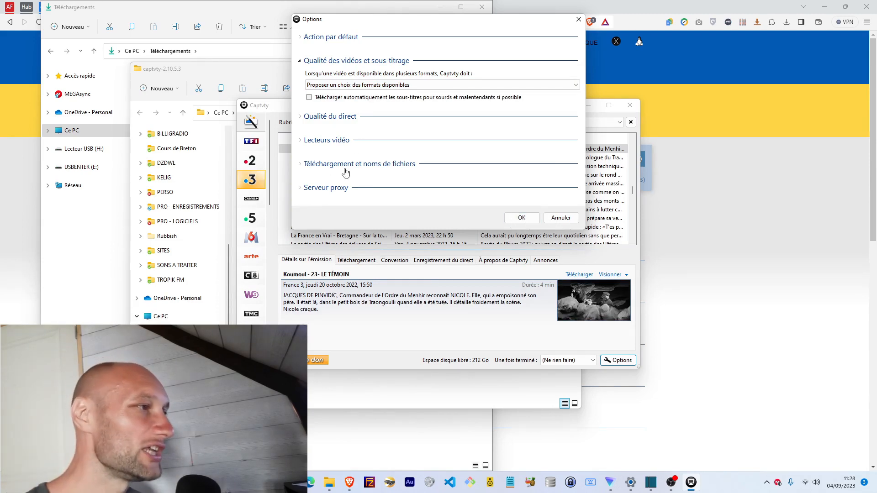
{"action": "left_click", "coordinate": [532, 220]}
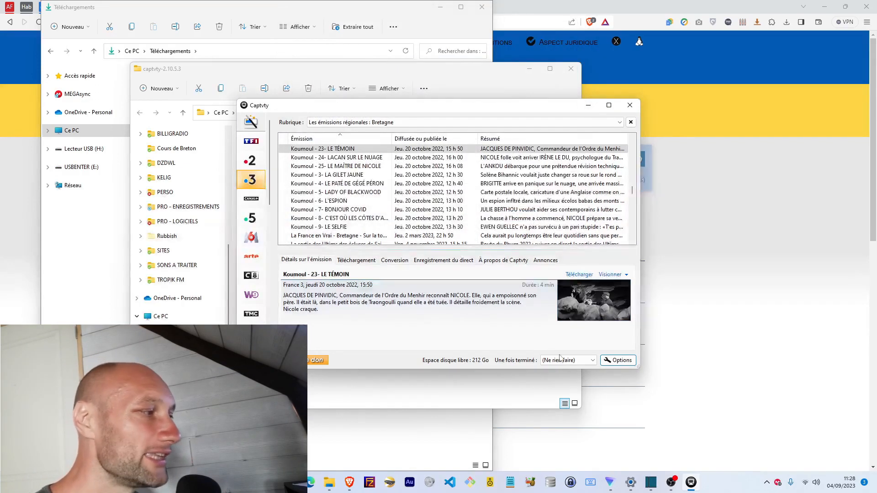
Download the episode "Koumoul - 9- LE SELFIE" in the 384×216 (521 kbit/s) format and show its download progress
{"action": "left_click", "coordinate": [595, 362]}
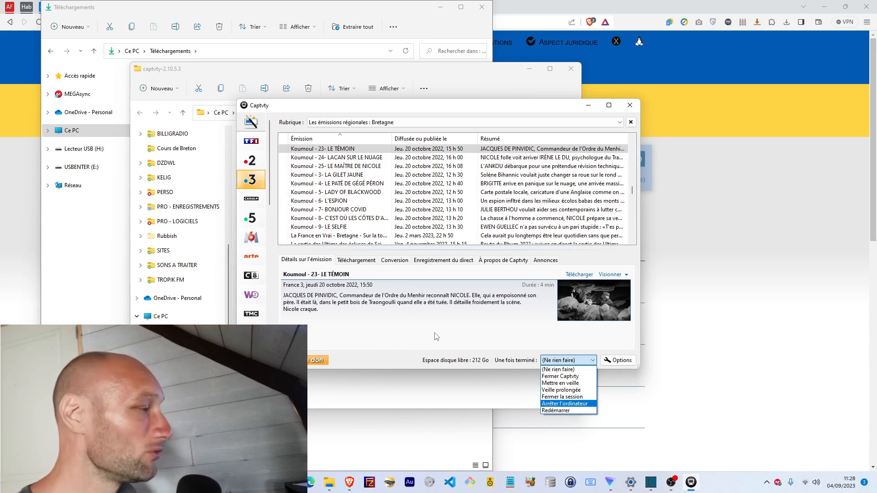
{"action": "left_click", "coordinate": [339, 231]}
{"action": "left_click", "coordinate": [336, 228]}
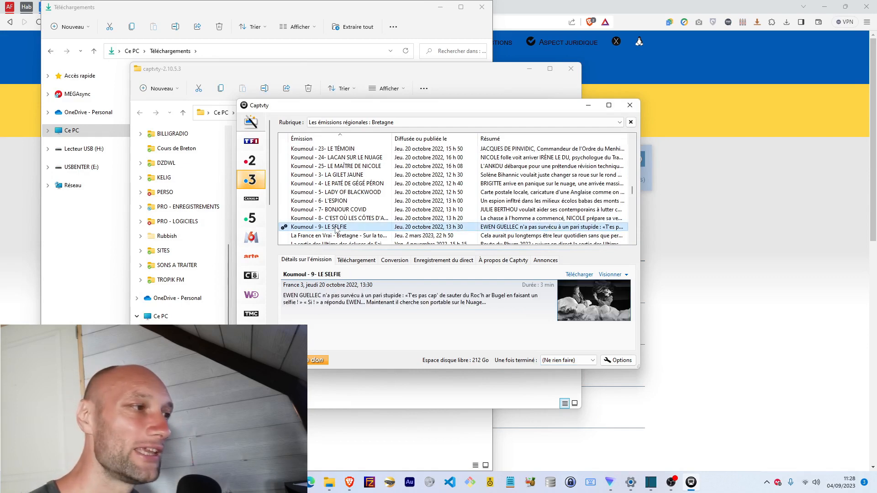
{"action": "double_click", "coordinate": [336, 228]}
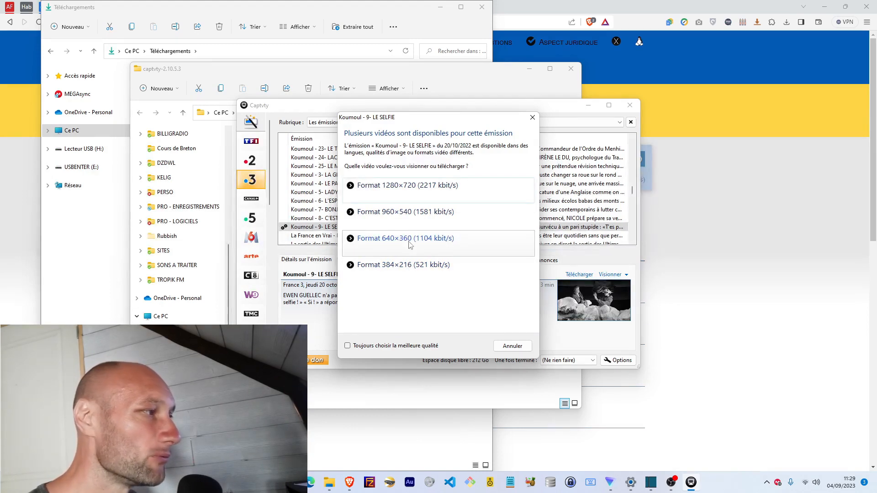
{"action": "left_click", "coordinate": [403, 265]}
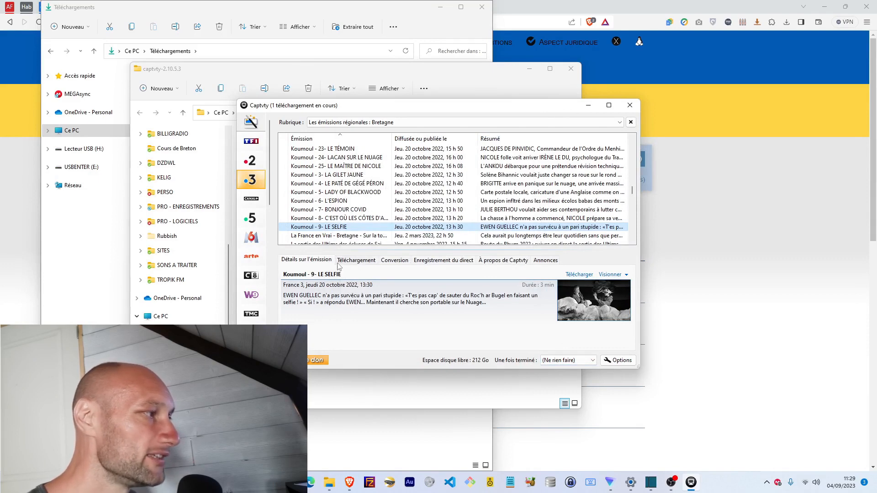
{"action": "left_click", "coordinate": [356, 260]}
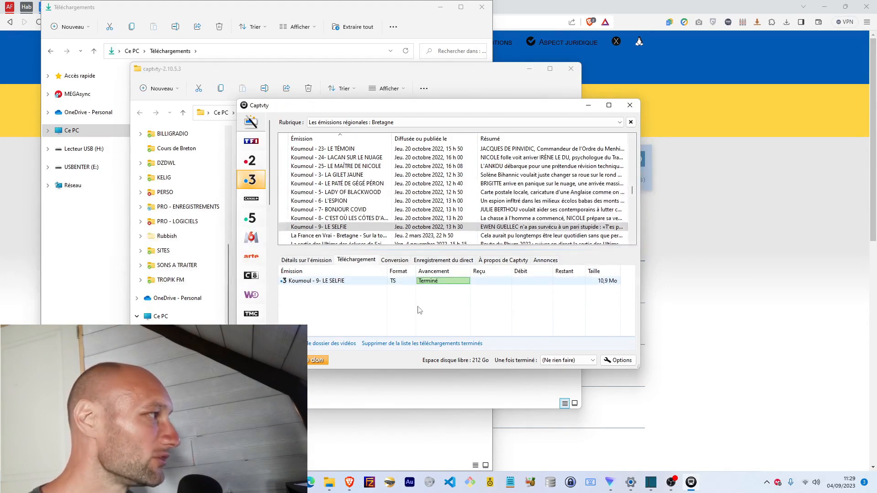
Play the downloaded Koumoul episode from captvty-2.10.5.3's Vidéos folder, making VLC media player the default for .ts files, and minimize the player
{"action": "left_click", "coordinate": [336, 392]}
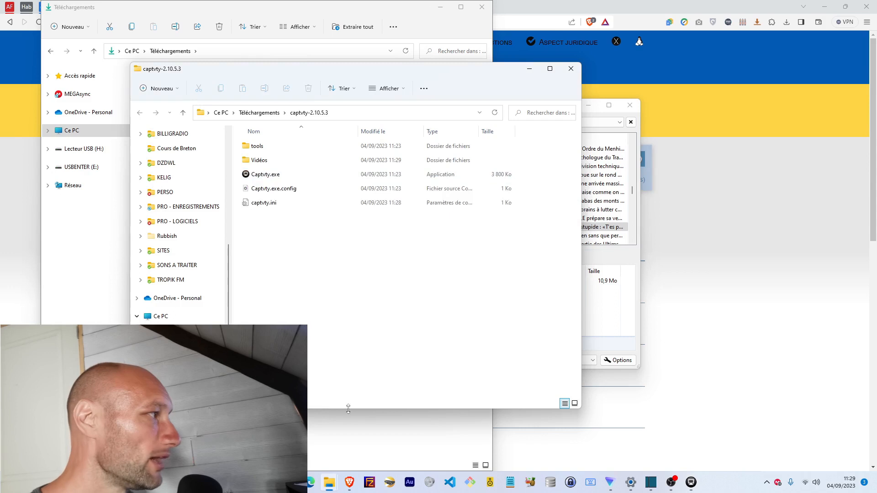
{"action": "double_click", "coordinate": [258, 160]}
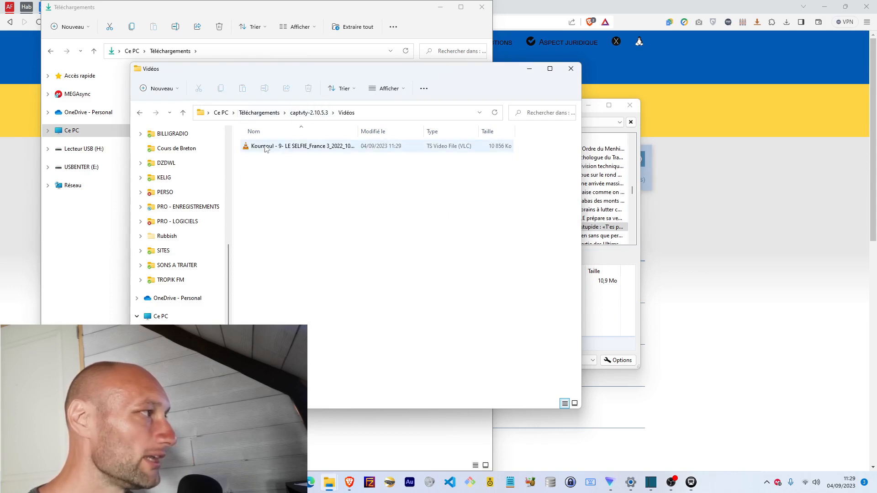
{"action": "left_click", "coordinate": [314, 149]}
{"action": "double_click", "coordinate": [314, 149]}
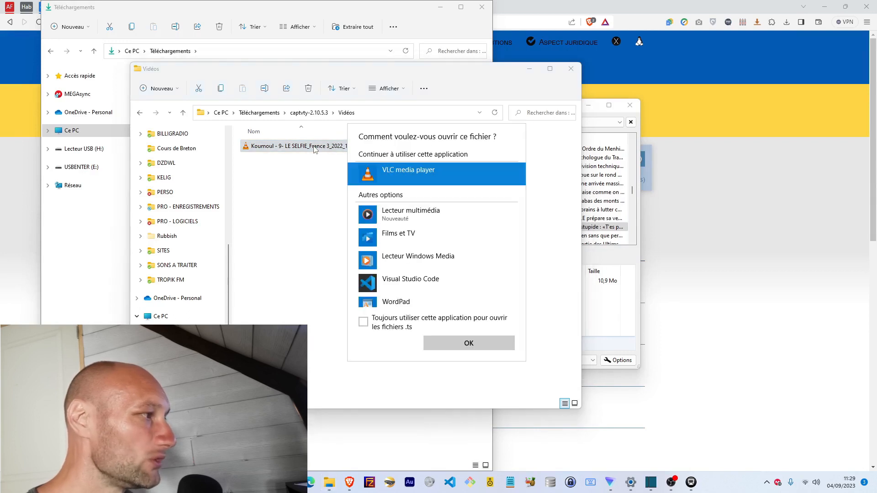
{"action": "left_click", "coordinate": [366, 325]}
{"action": "left_click", "coordinate": [454, 344]}
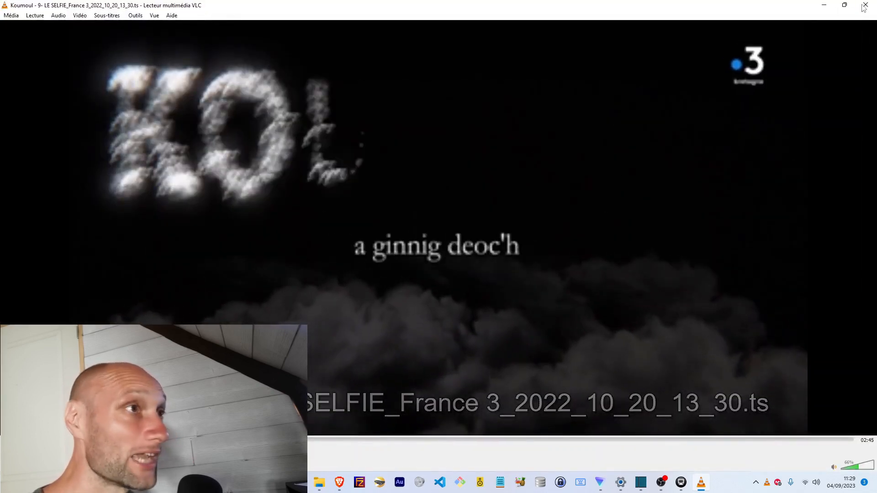
{"action": "left_click", "coordinate": [824, 6]}
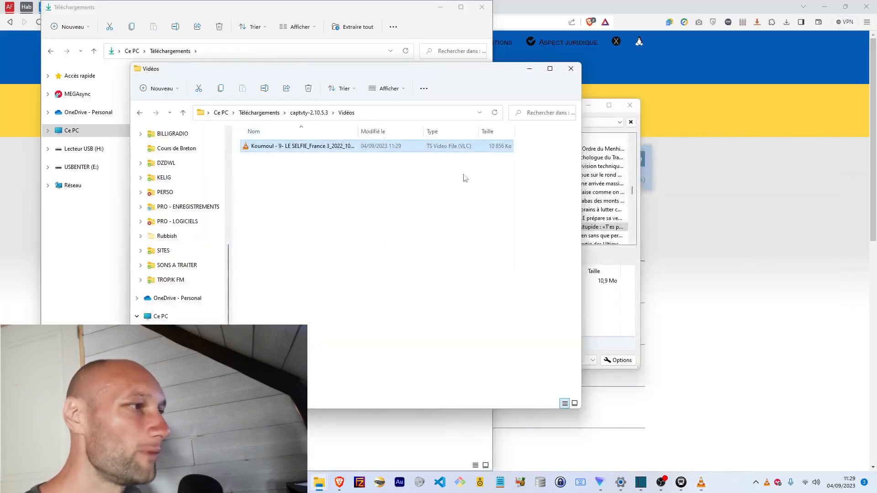
Return to Captvty and request another download of the episode "Koumoul - 9- LE SELFIE"
{"action": "left_click", "coordinate": [614, 321]}
{"action": "double_click", "coordinate": [337, 227]}
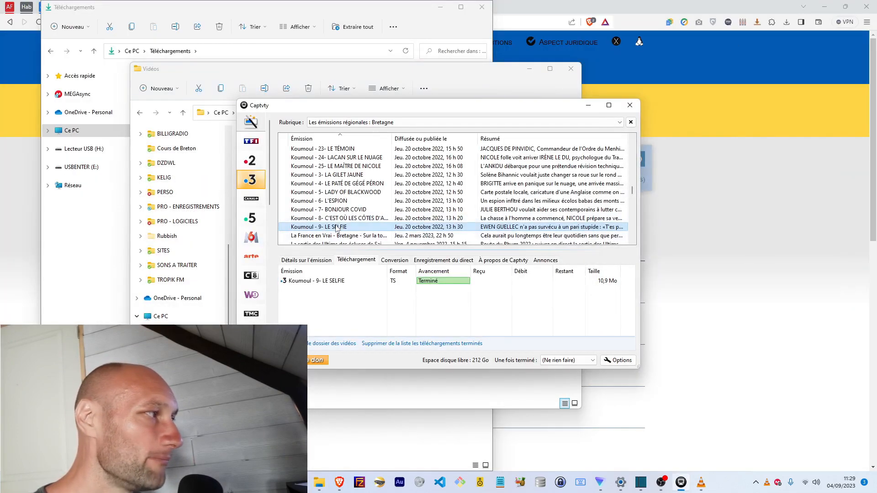